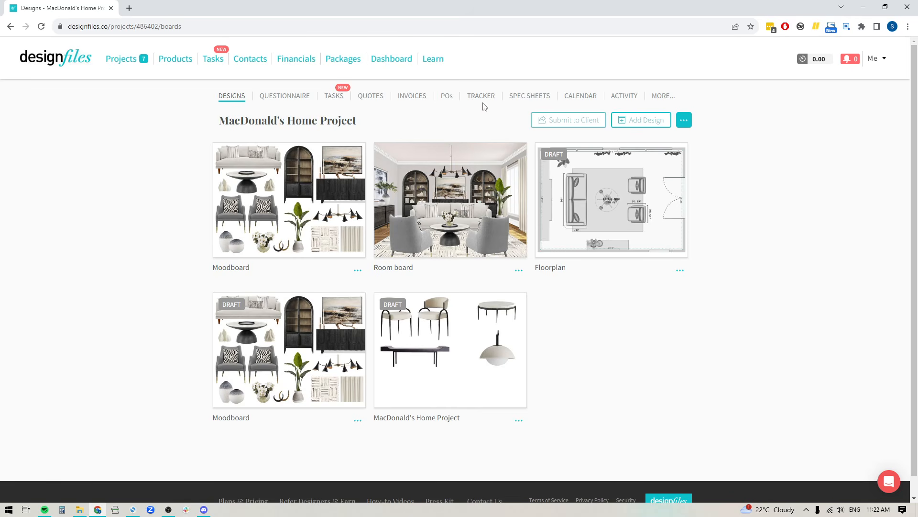
# Create a new request for quote (RFQ) in the current project and set its vendor to Arteriors
pyautogui.click(446, 97)
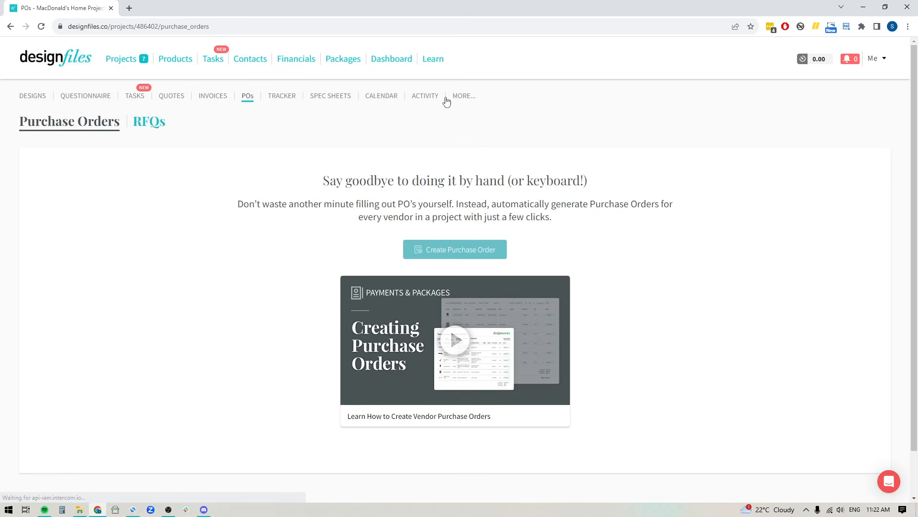
pyautogui.click(148, 124)
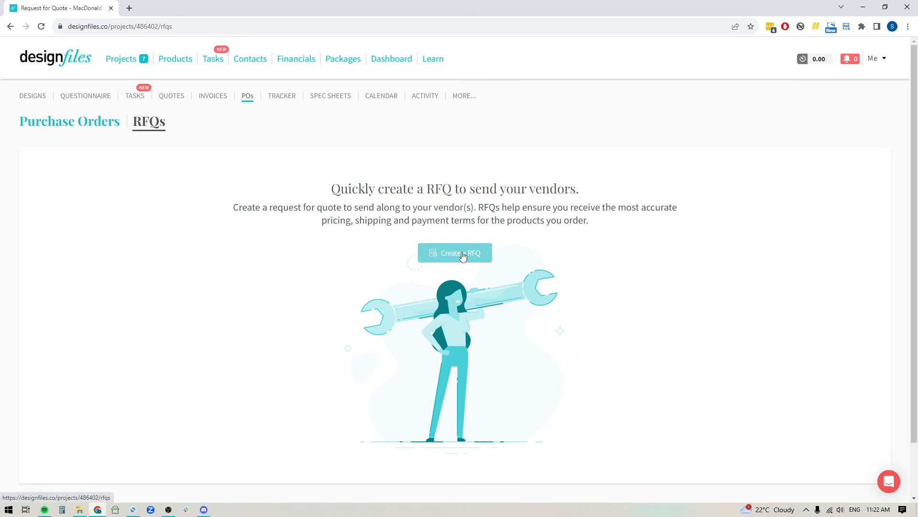
pyautogui.click(464, 255)
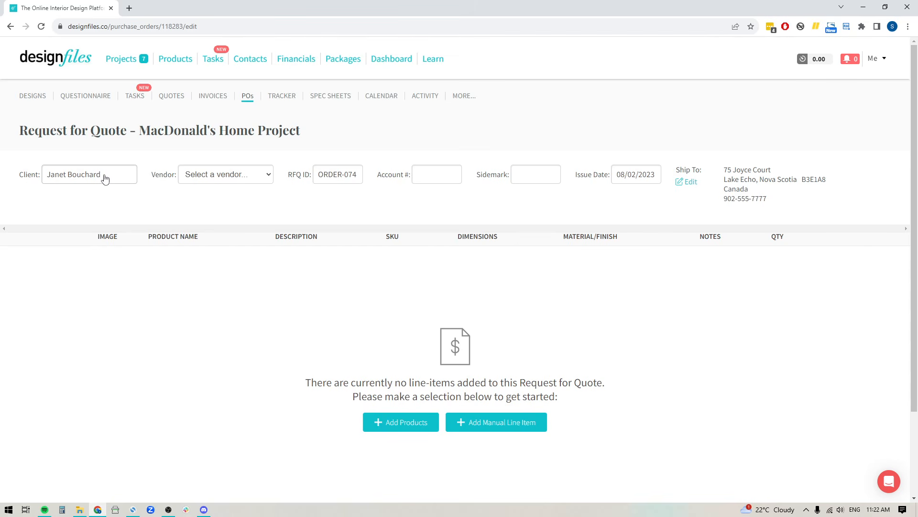
pyautogui.click(265, 177)
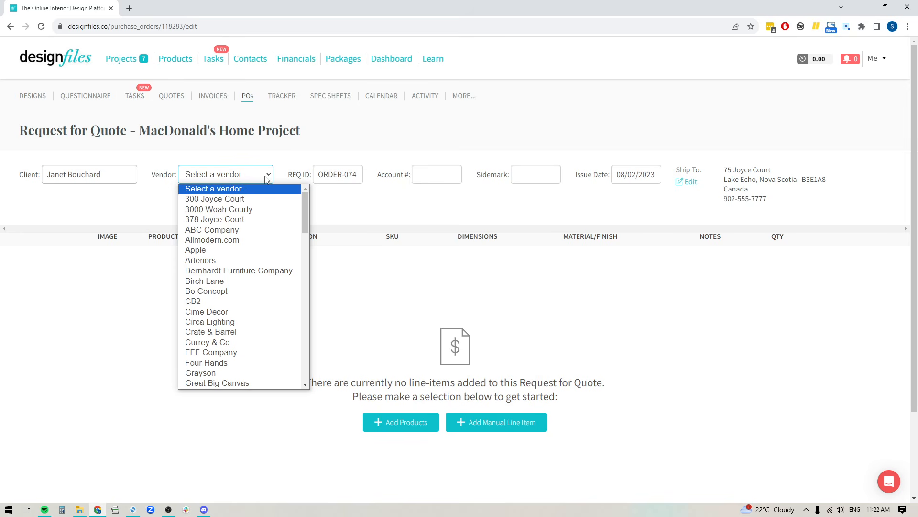
pyautogui.click(218, 263)
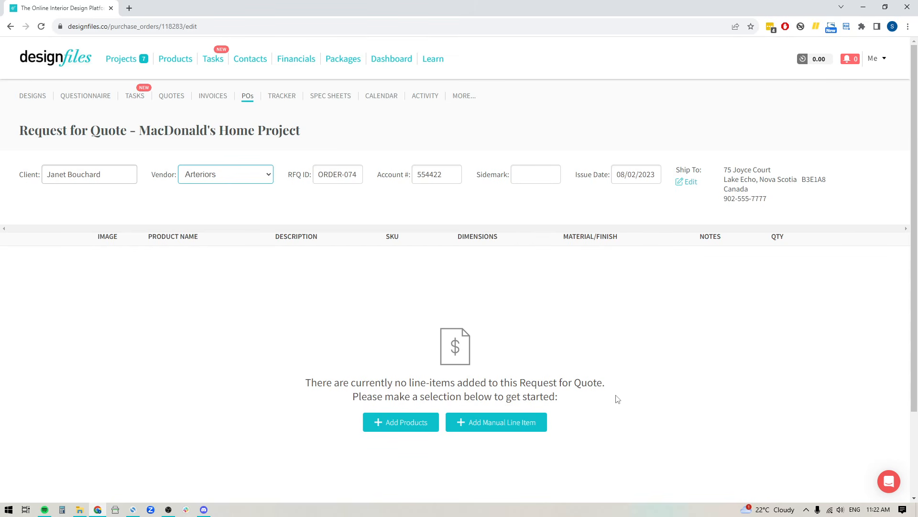
# Start adding products from the project to the RFQ and filter the product list by the vendor arteriors
pyautogui.click(402, 423)
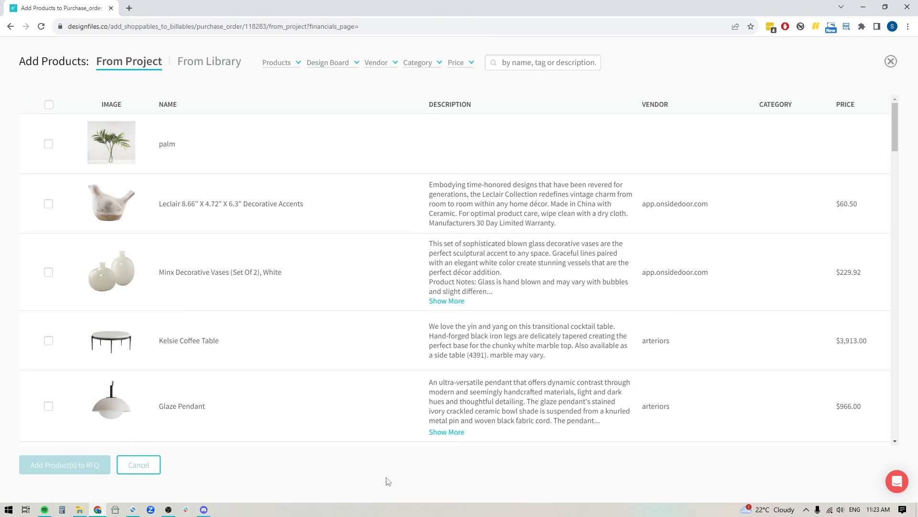
pyautogui.click(396, 63)
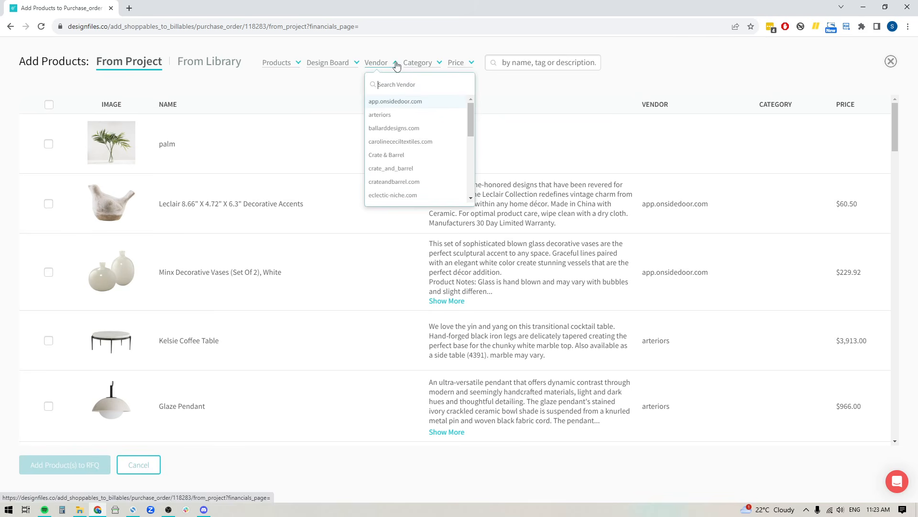
pyautogui.click(379, 115)
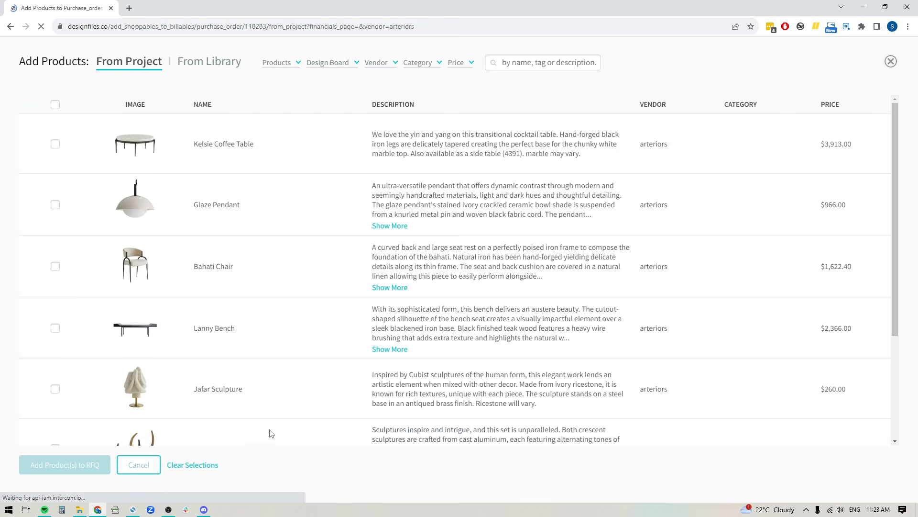
pyautogui.scroll(-3, 167, 280)
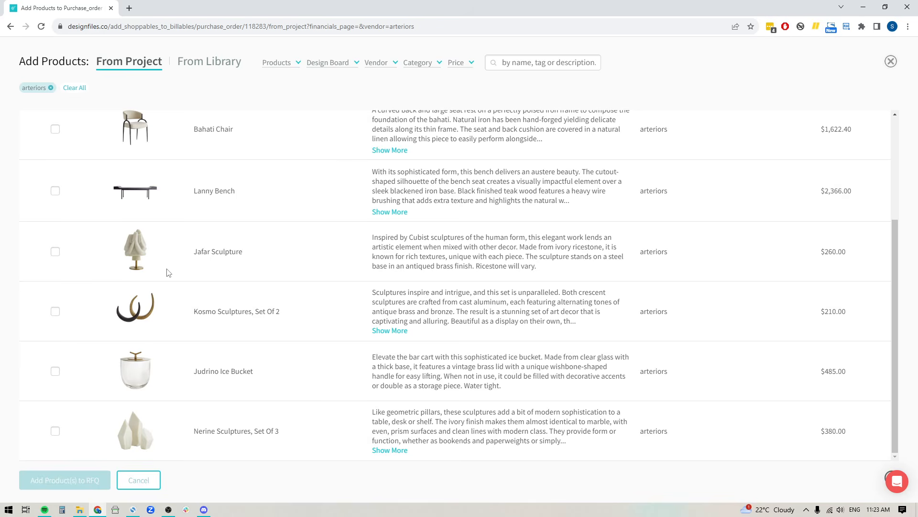
pyautogui.scroll(3, 213, 278)
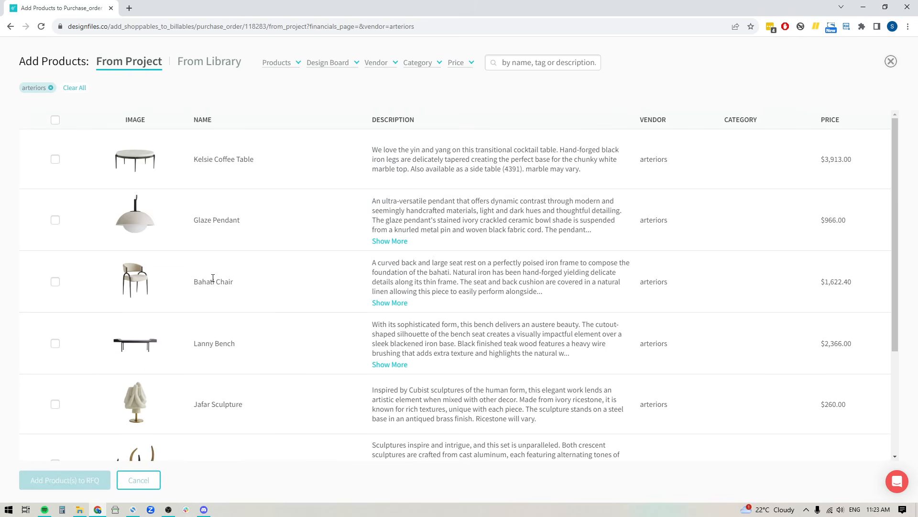
# Limit the product list to Approved Products, select all of them and add them to the RFQ
pyautogui.click(288, 64)
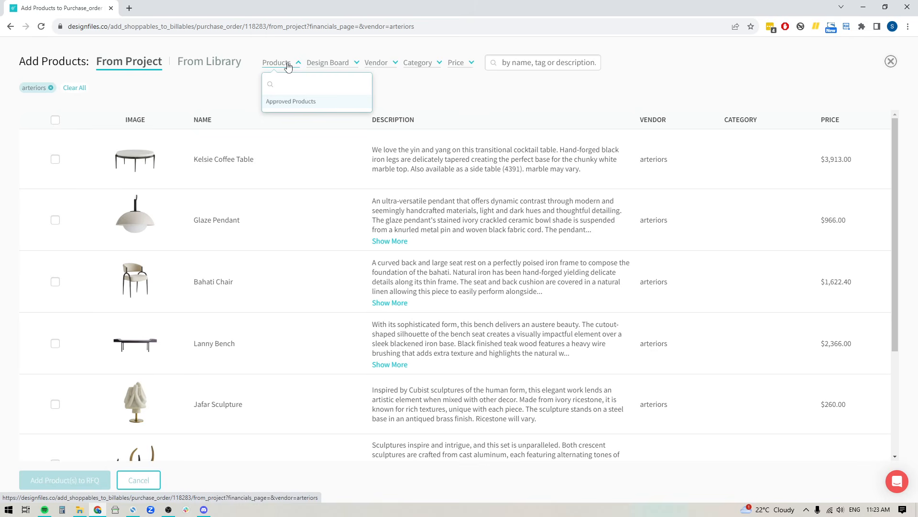
pyautogui.click(283, 101)
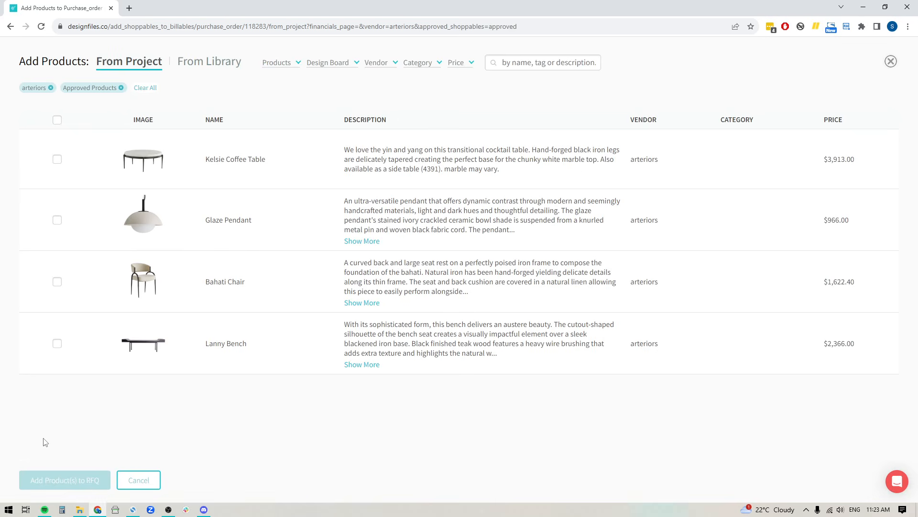
pyautogui.click(57, 120)
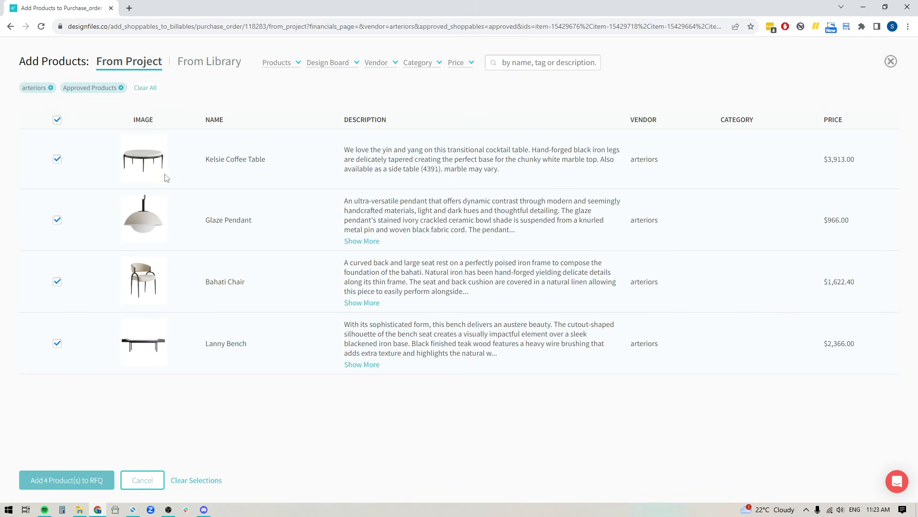
pyautogui.click(60, 480)
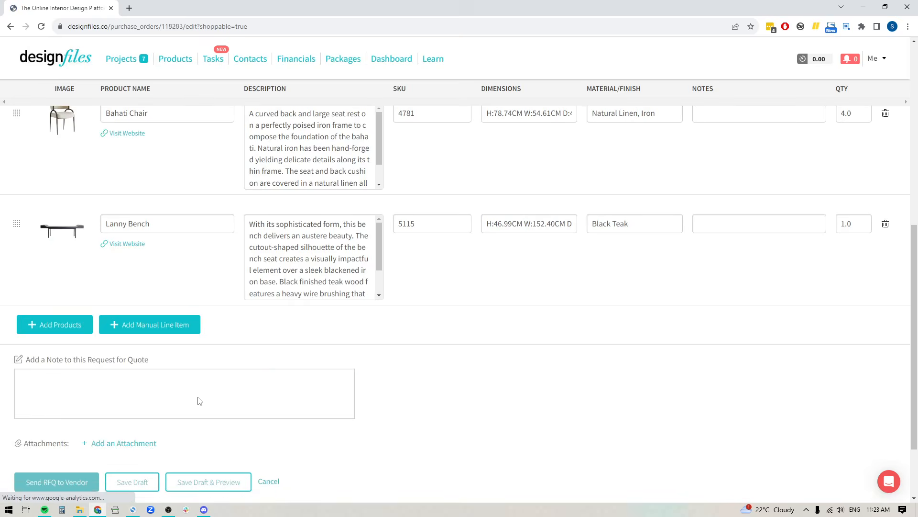
# Review the RFQ's line items and send it to the vendor with the prefilled e-mail address and subject
pyautogui.scroll(4, 232, 320)
pyautogui.scroll(2, 232, 320)
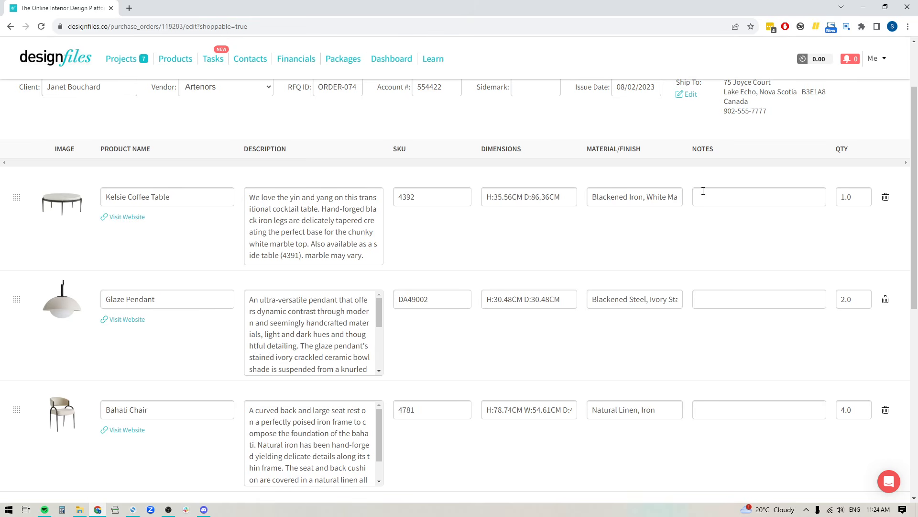
pyautogui.scroll(-3, 330, 304)
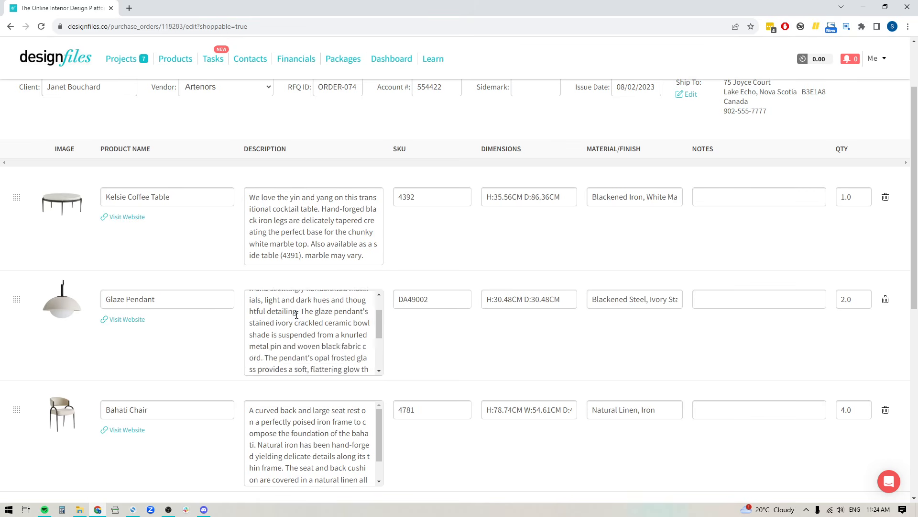
pyautogui.scroll(-7, 447, 399)
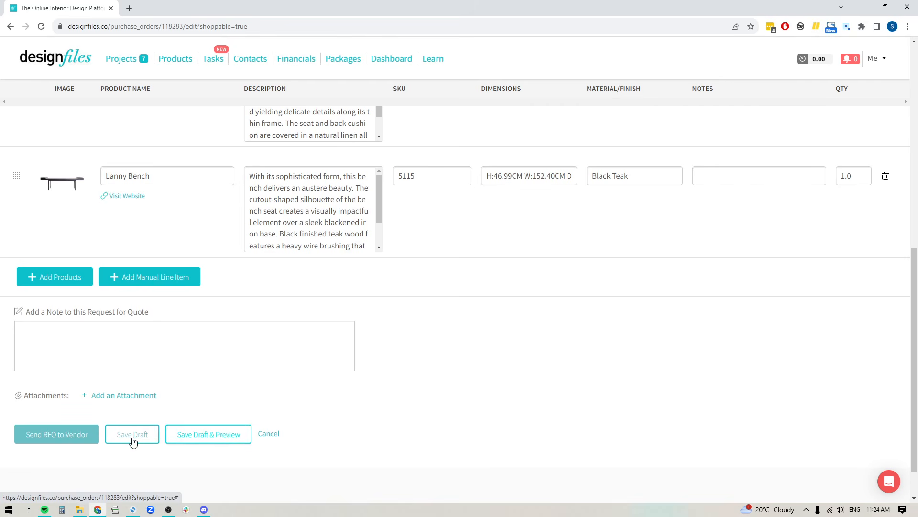
pyautogui.click(50, 440)
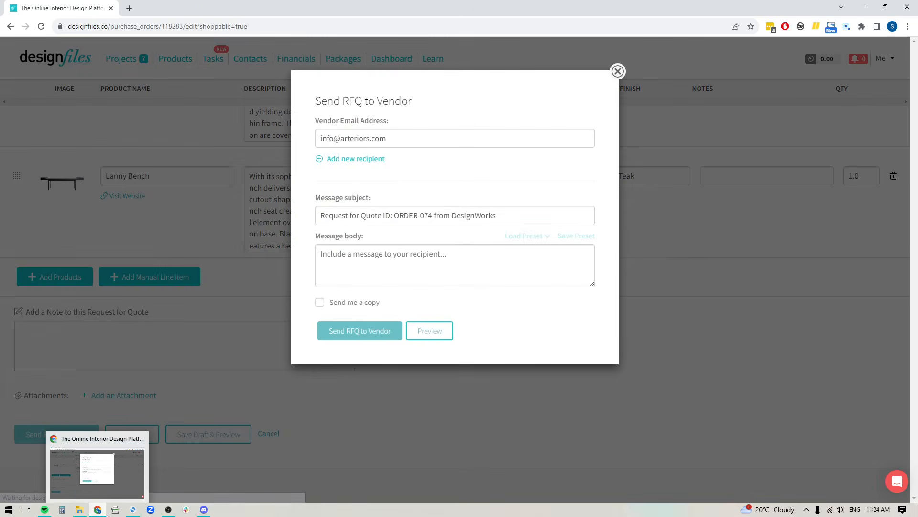
pyautogui.click(392, 138)
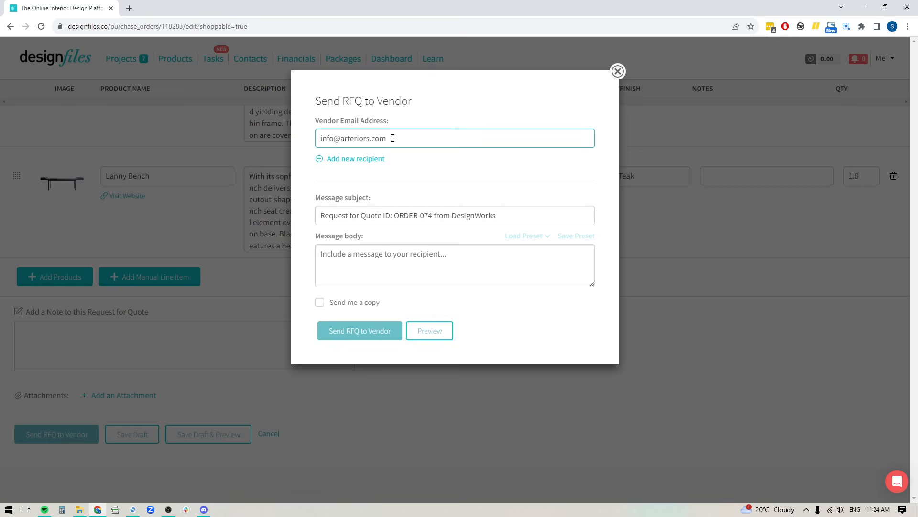
pyautogui.tripleClick(381, 138)
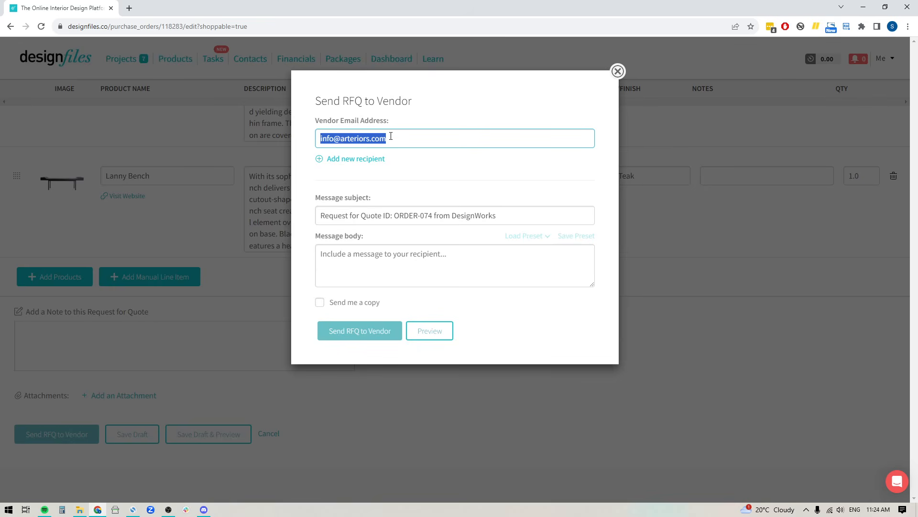
pyautogui.click(407, 141)
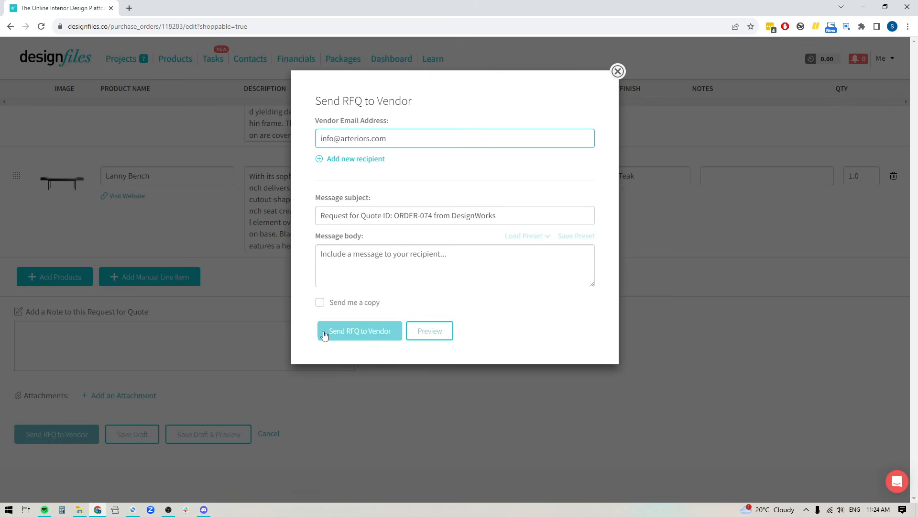
pyautogui.click(361, 338)
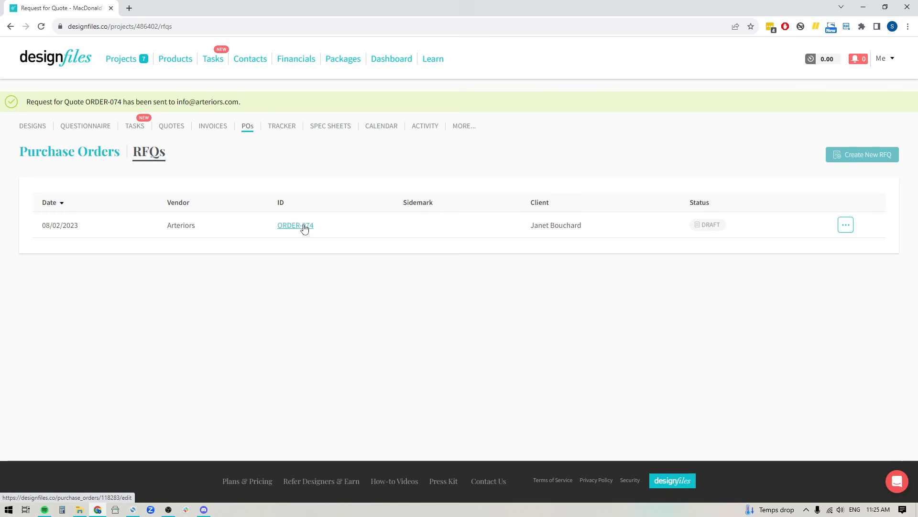
# Create a purchase order from the Arteriors RFQ and check its shipping cost, unit price and quantity fields
pyautogui.click(845, 226)
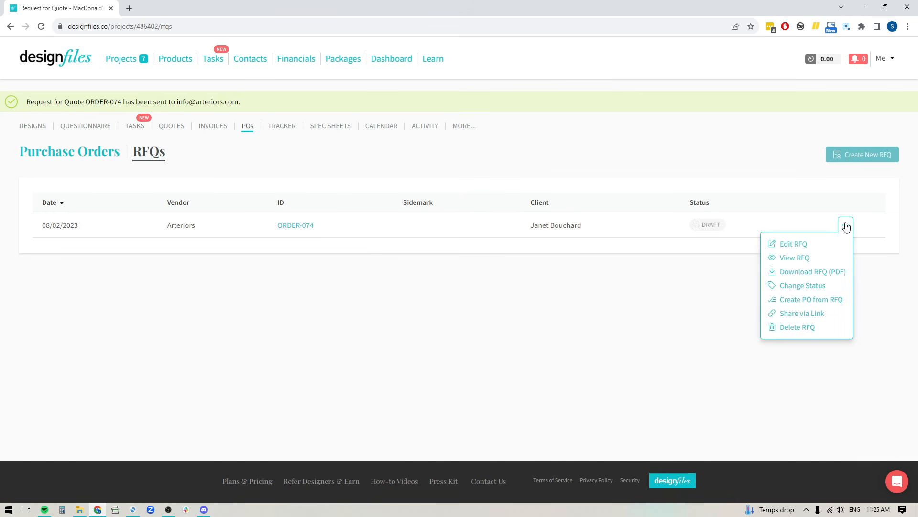
pyautogui.click(835, 302)
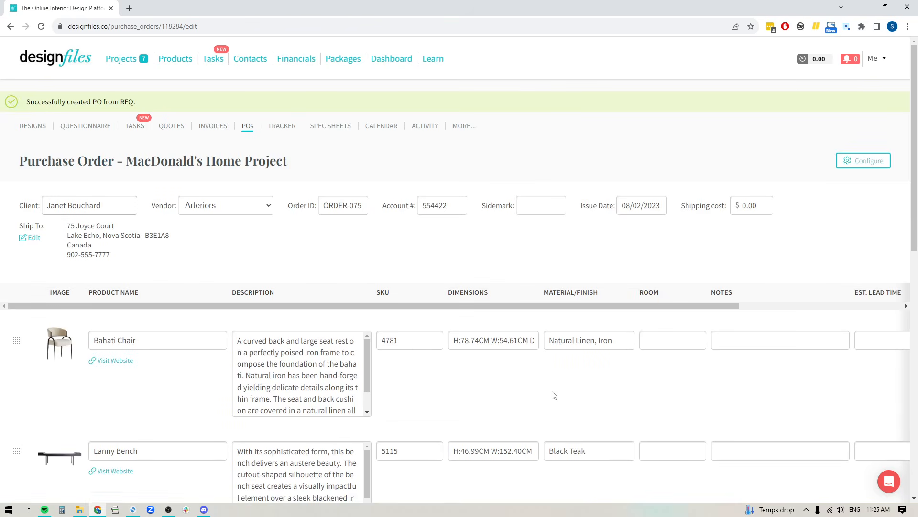
pyautogui.scroll(-3, 211, 294)
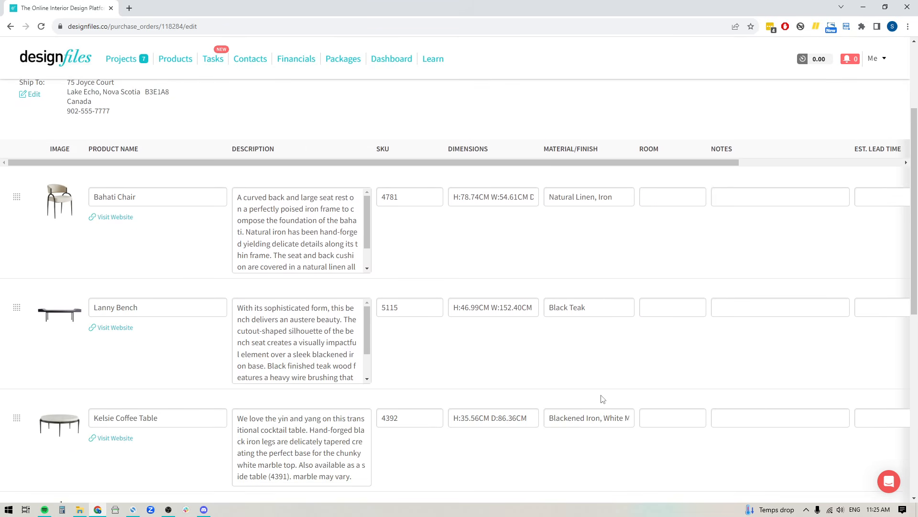
pyautogui.scroll(3, 594, 405)
pyautogui.click(753, 206)
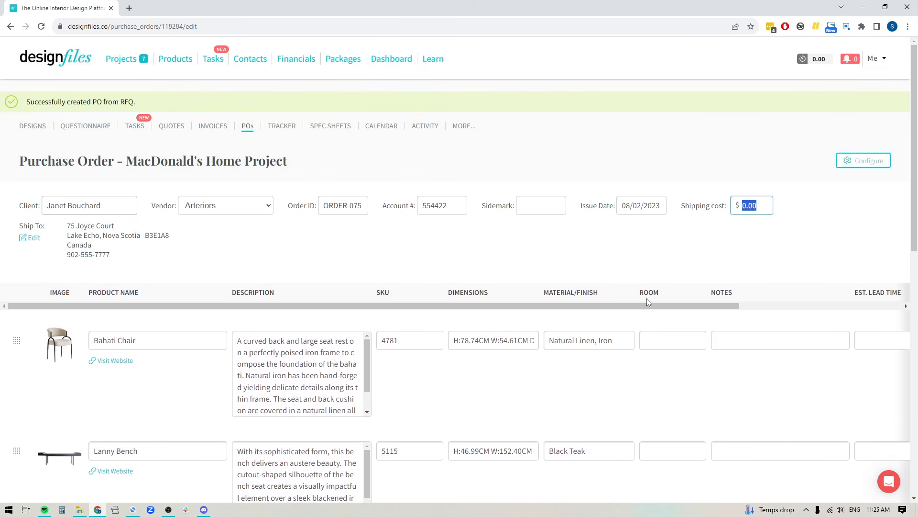
pyautogui.moveTo(663, 306); pyautogui.dragTo(832, 314)
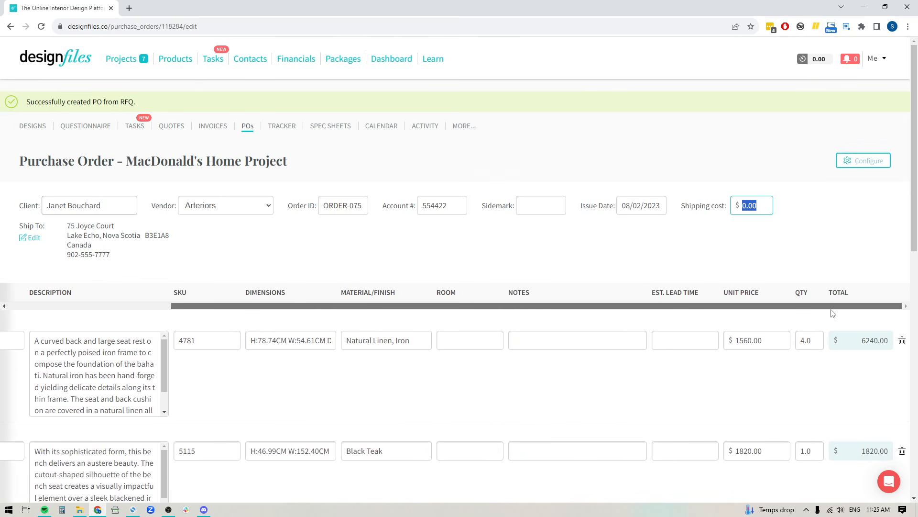
# Send the purchase order to the vendor with the prefilled message details and open the project's order tracker
pyautogui.scroll(-5, 755, 318)
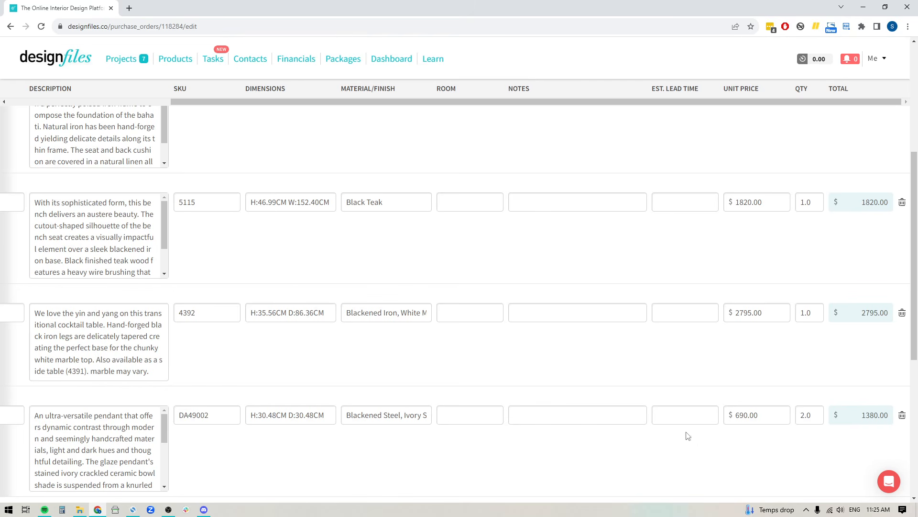
pyautogui.scroll(-5, 699, 455)
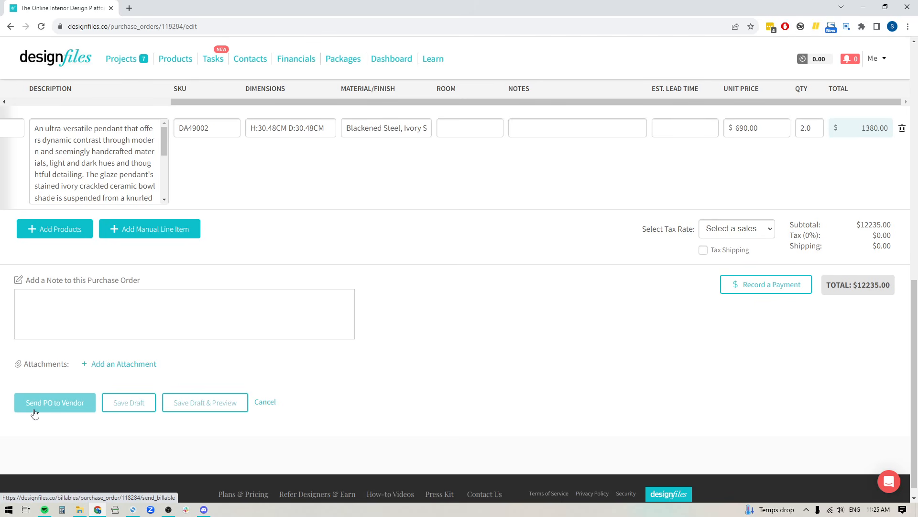
pyautogui.click(58, 408)
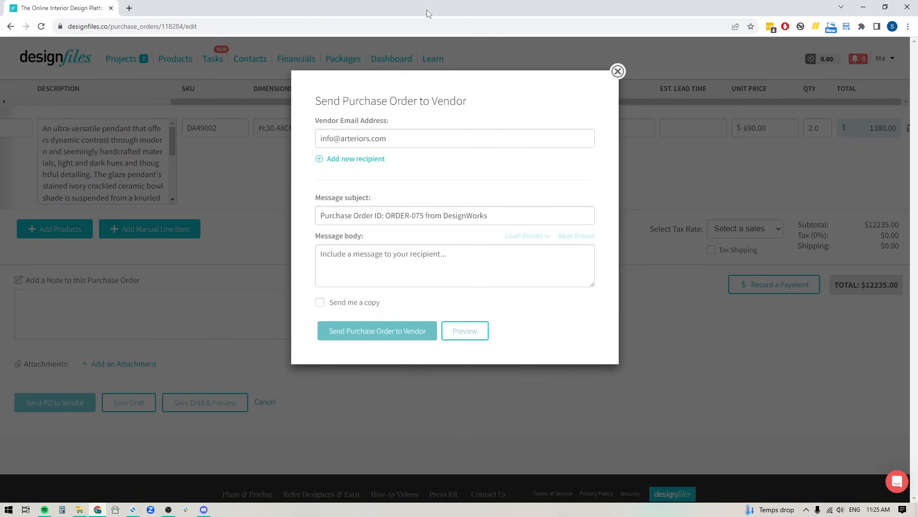
pyautogui.click(363, 335)
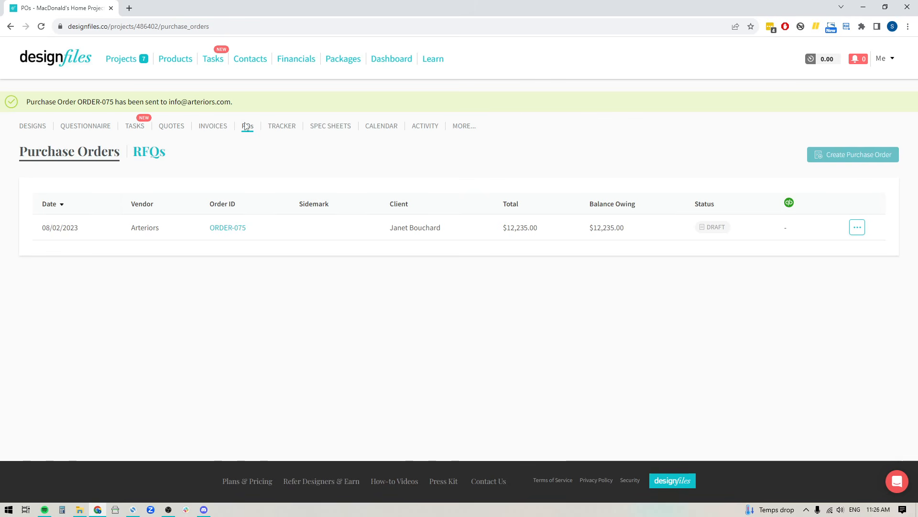
pyautogui.click(281, 128)
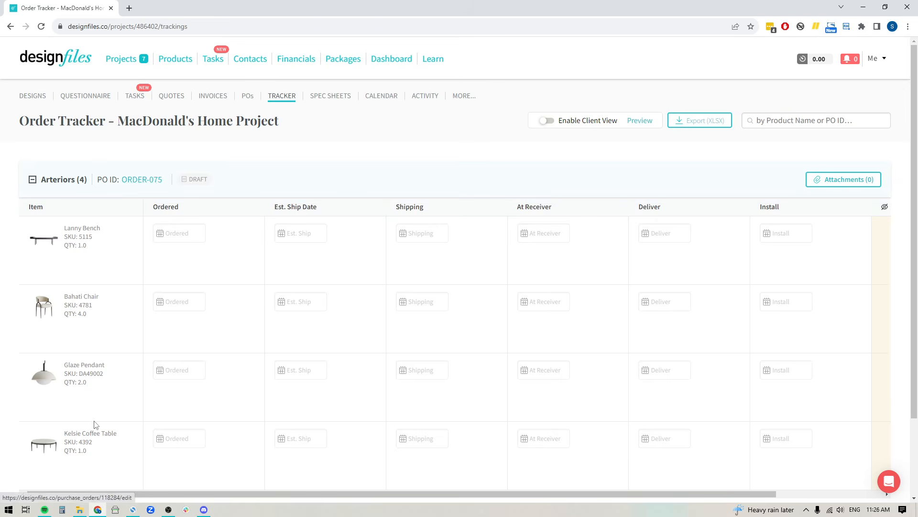